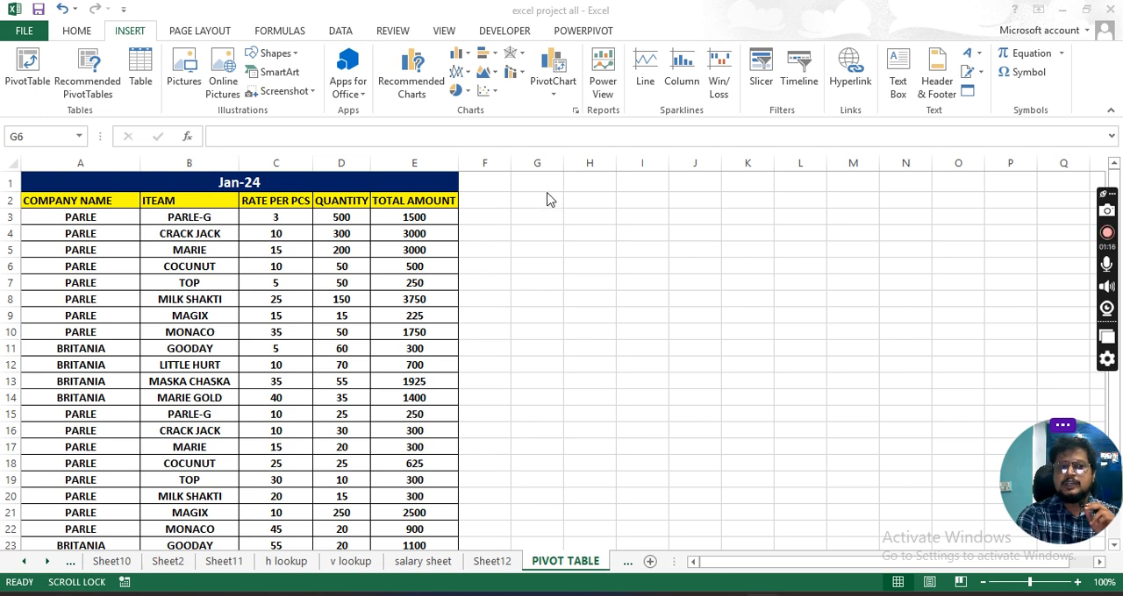
click(491, 277)
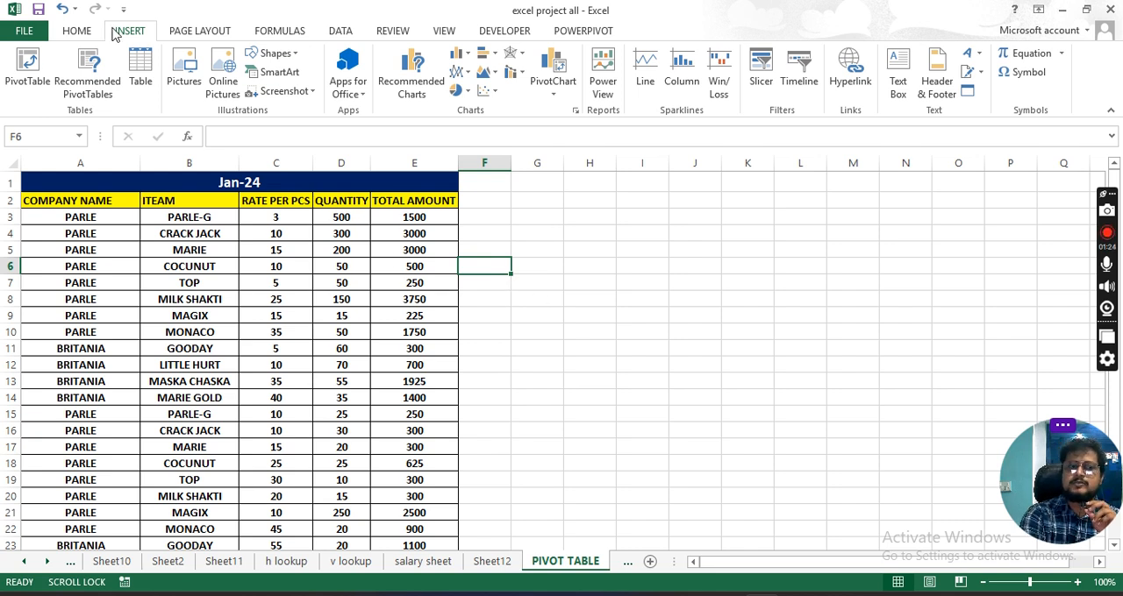
click(79, 32)
click(129, 36)
click(208, 37)
click(86, 35)
click(129, 39)
click(202, 30)
click(131, 35)
click(88, 35)
click(142, 35)
click(198, 32)
click(142, 37)
click(185, 35)
click(86, 36)
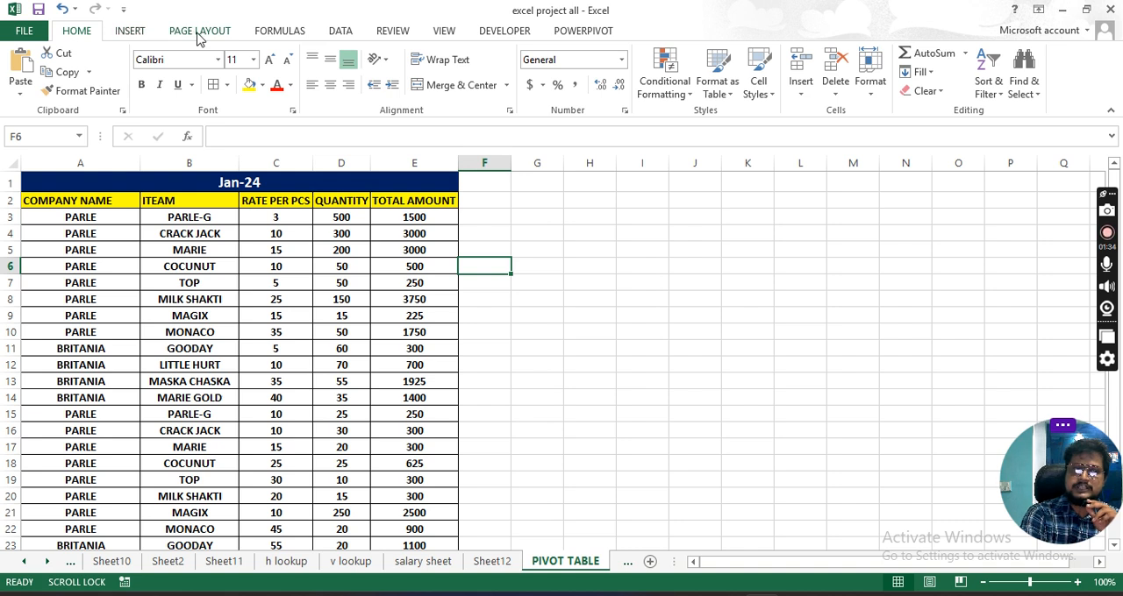
click(123, 39)
click(209, 35)
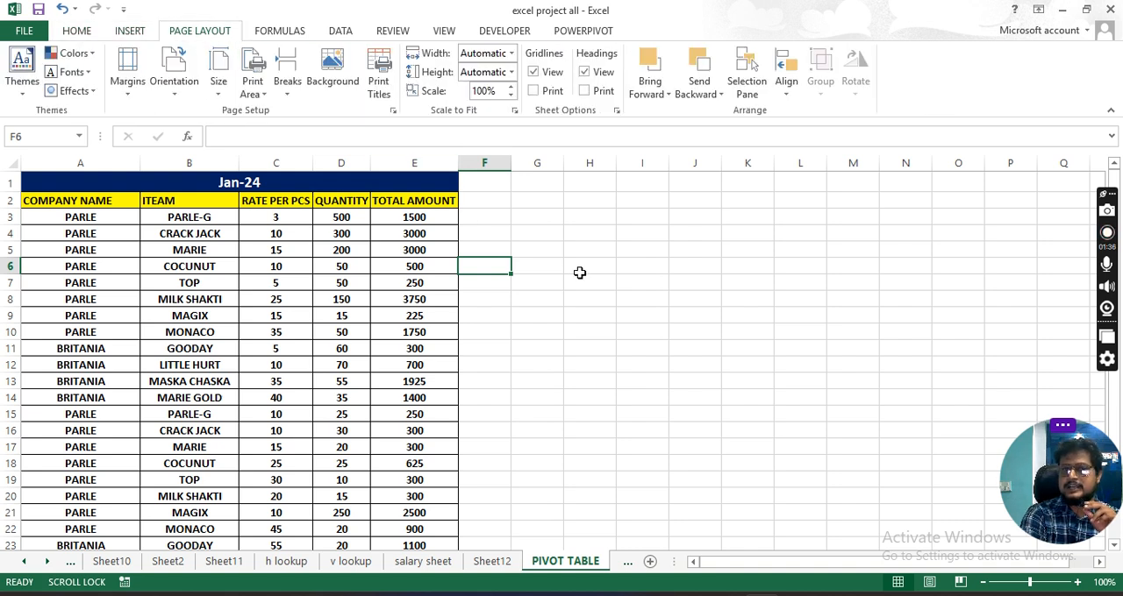
click(539, 235)
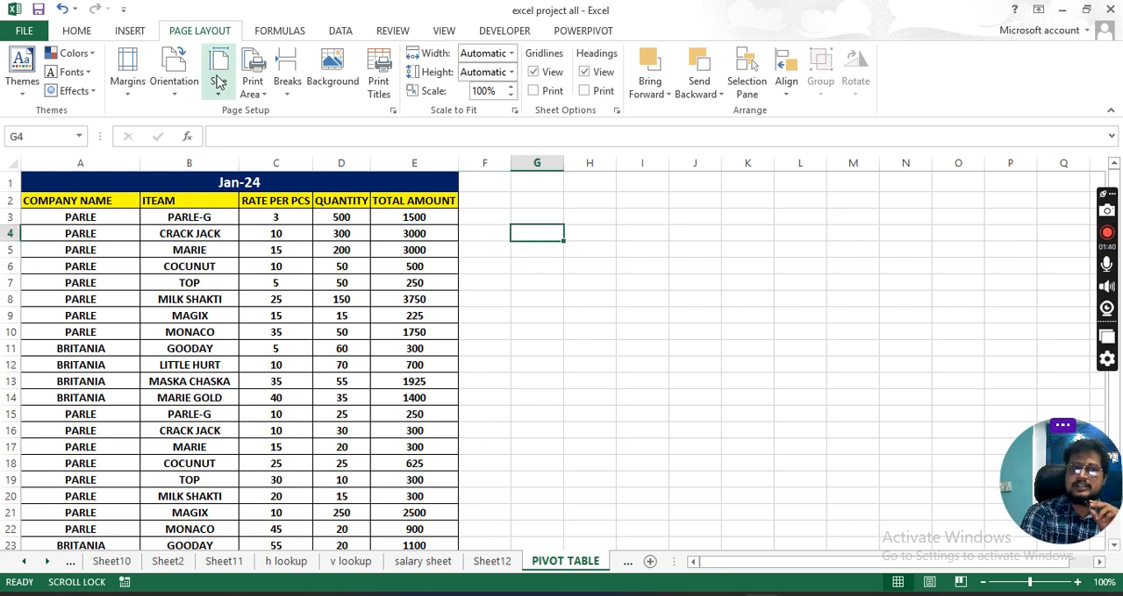
click(132, 32)
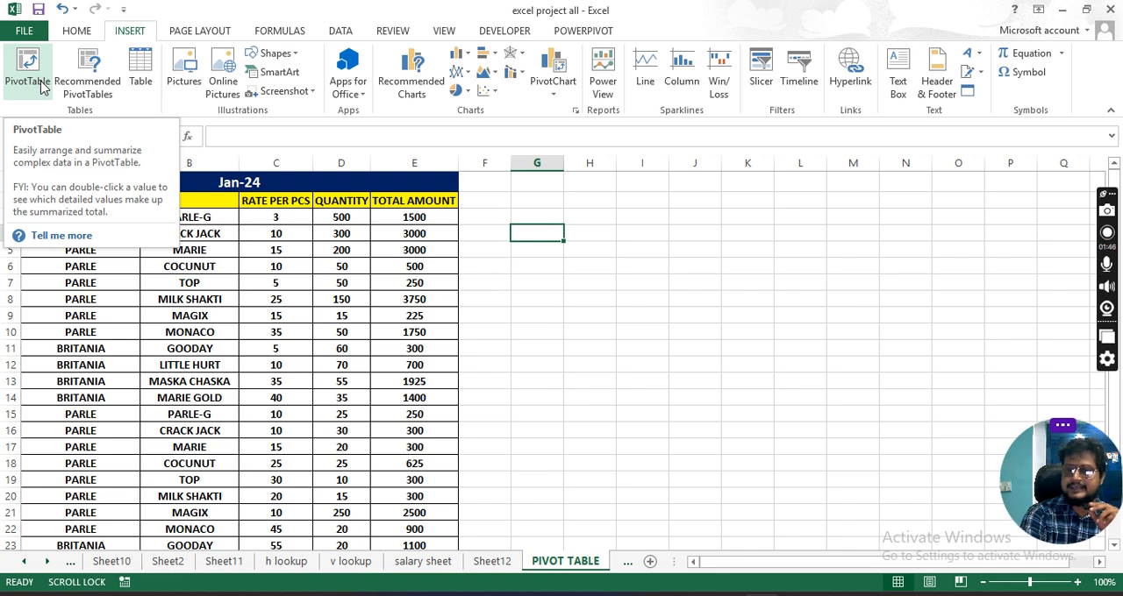
click(495, 281)
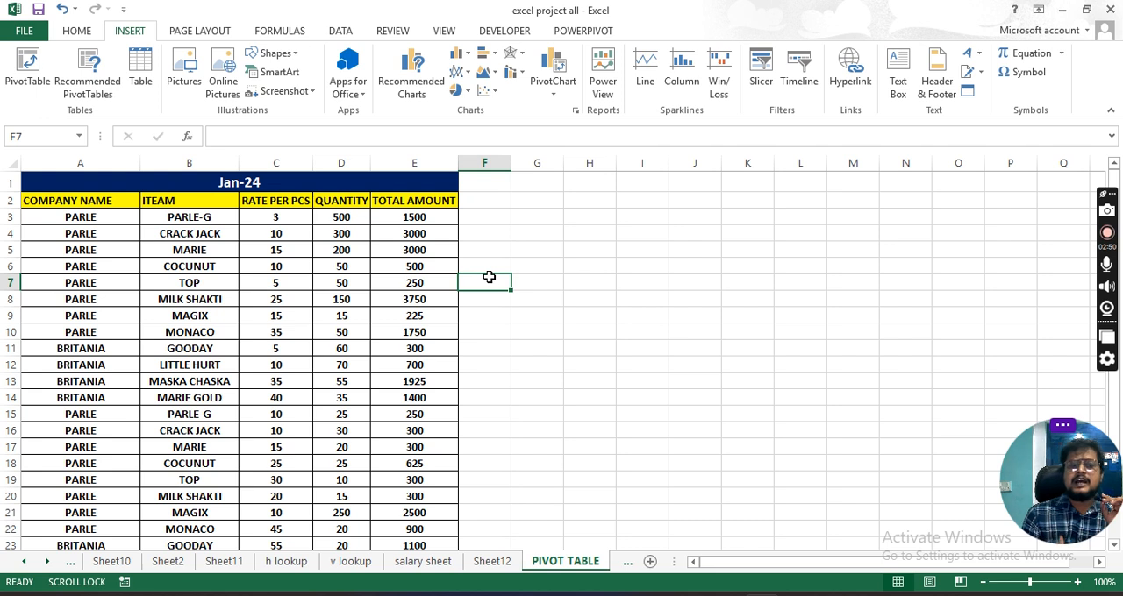
- Examine the column headings of the Jan-24 table, from COMPANY NAME to TOTAL AMOUNT
click(362, 233)
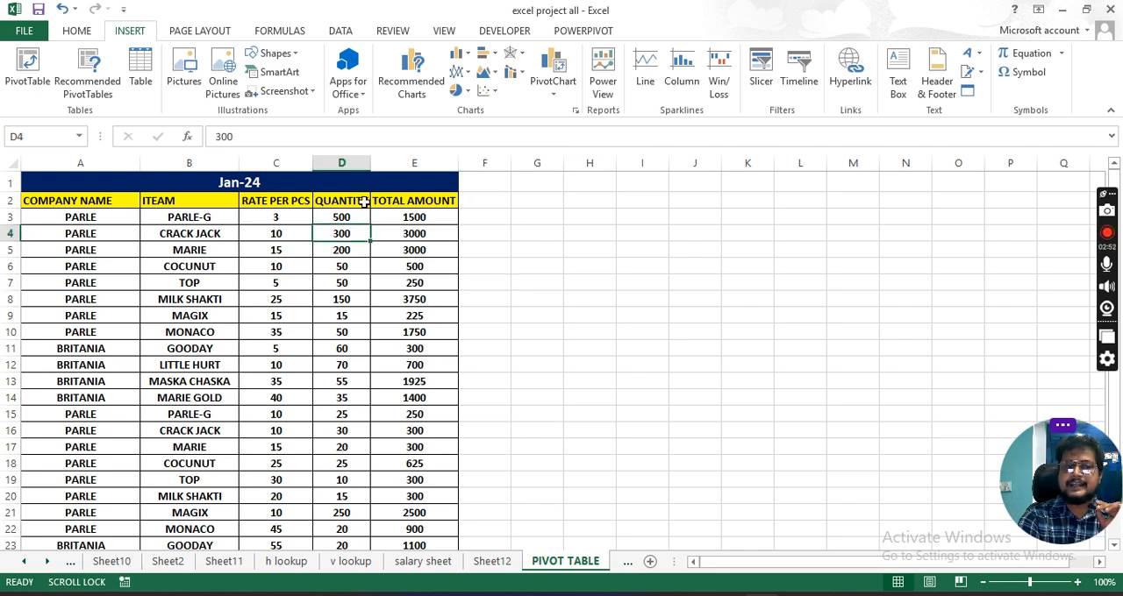
click(182, 217)
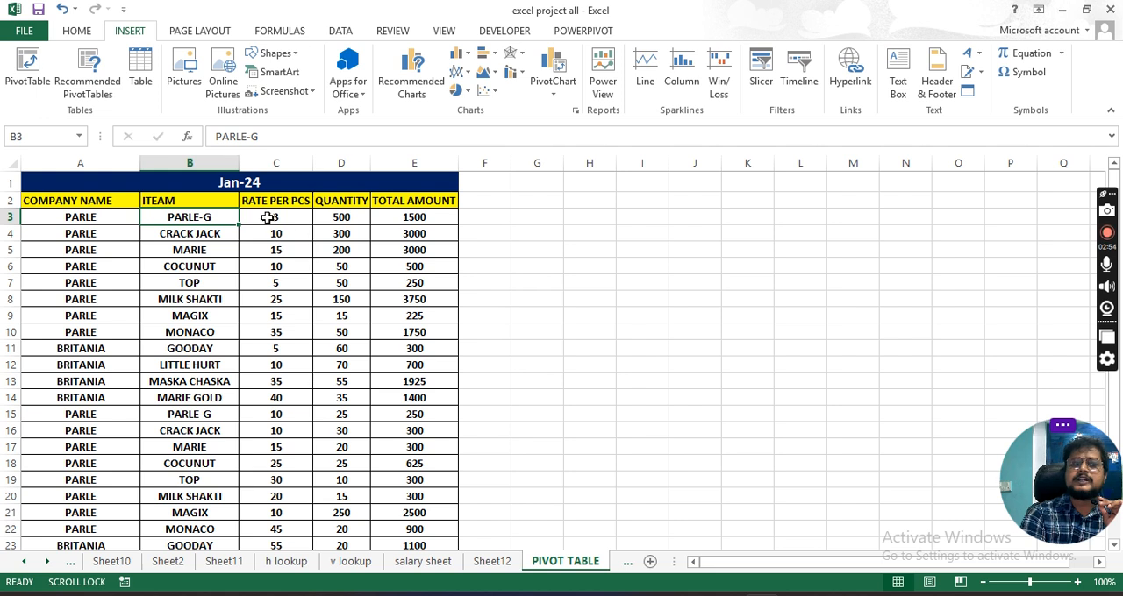
click(278, 205)
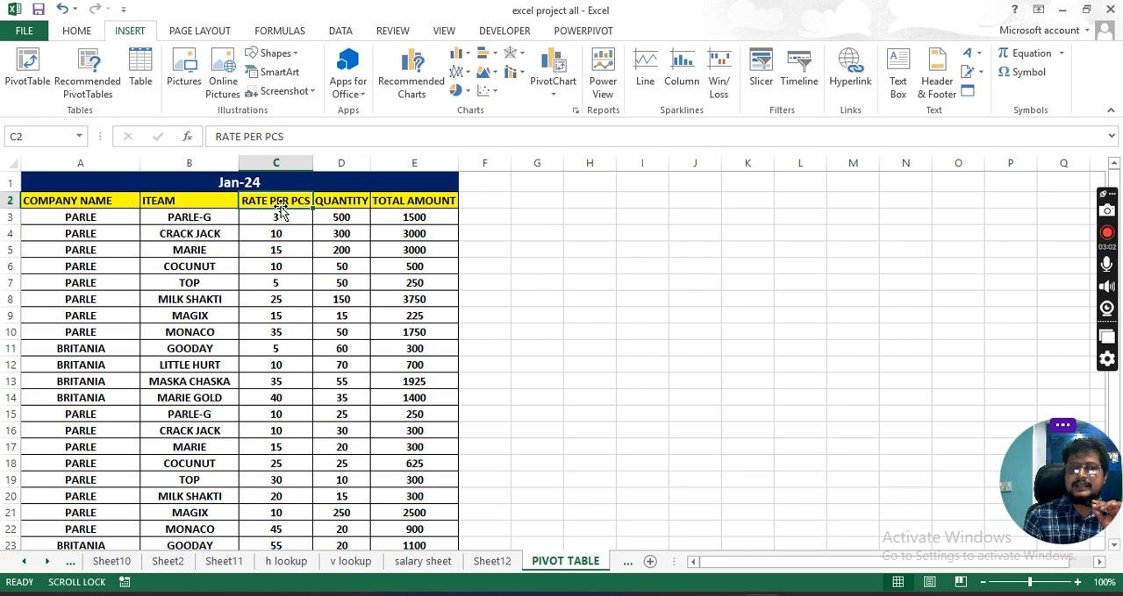
click(392, 281)
click(119, 198)
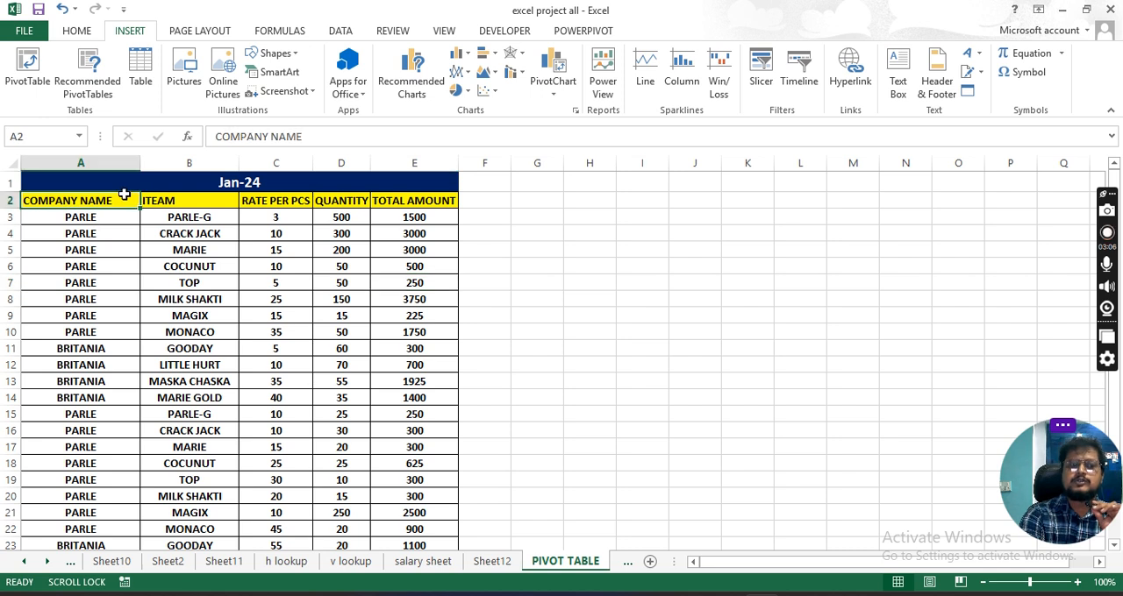
click(279, 199)
click(390, 200)
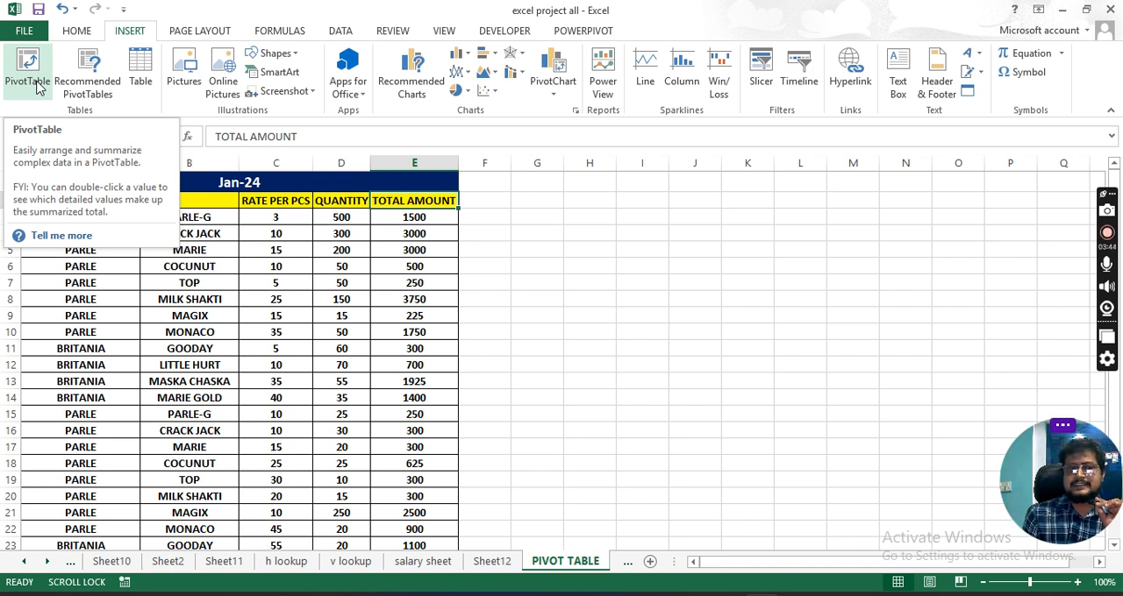
click(37, 86)
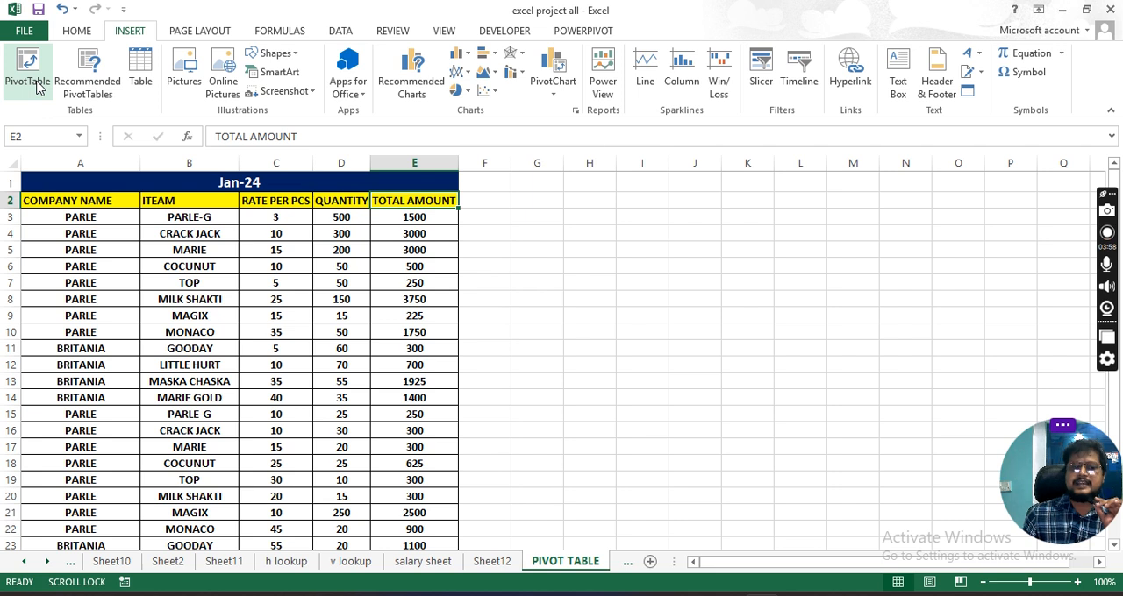
- Widen the QUANTITY and TOTAL AMOUNT columns of the Jan-24 table so their headings have more room
drag(370, 164, 403, 166)
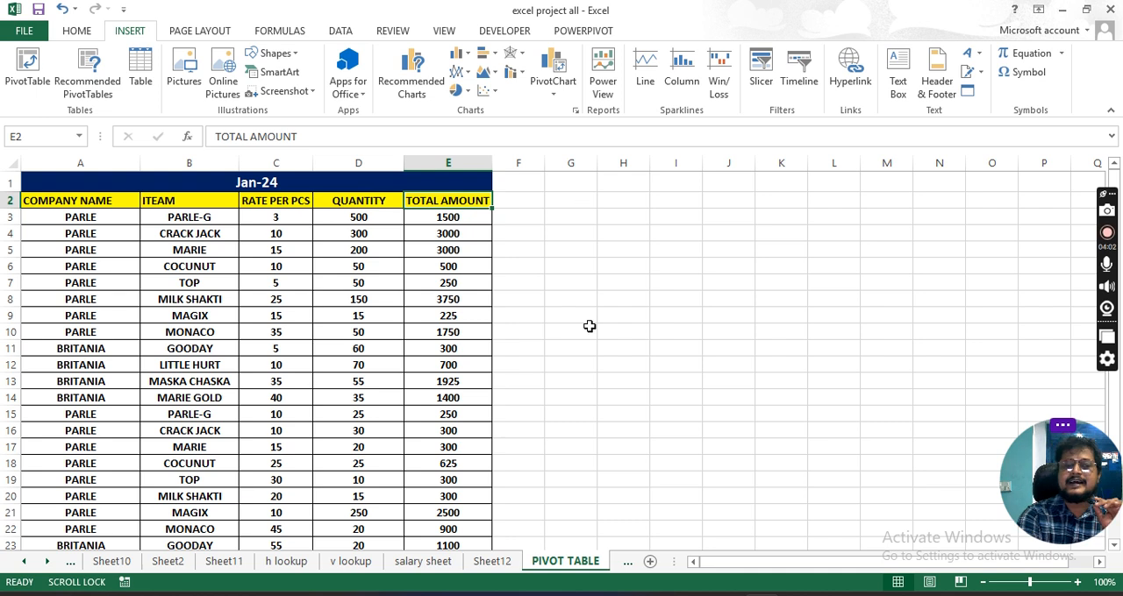
click(531, 281)
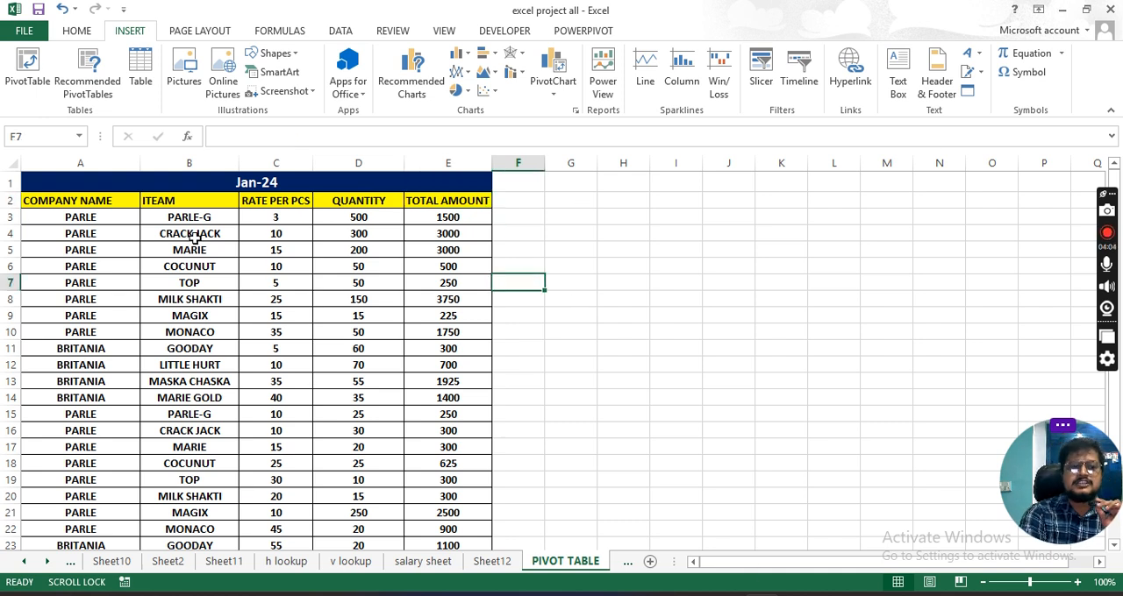
click(251, 186)
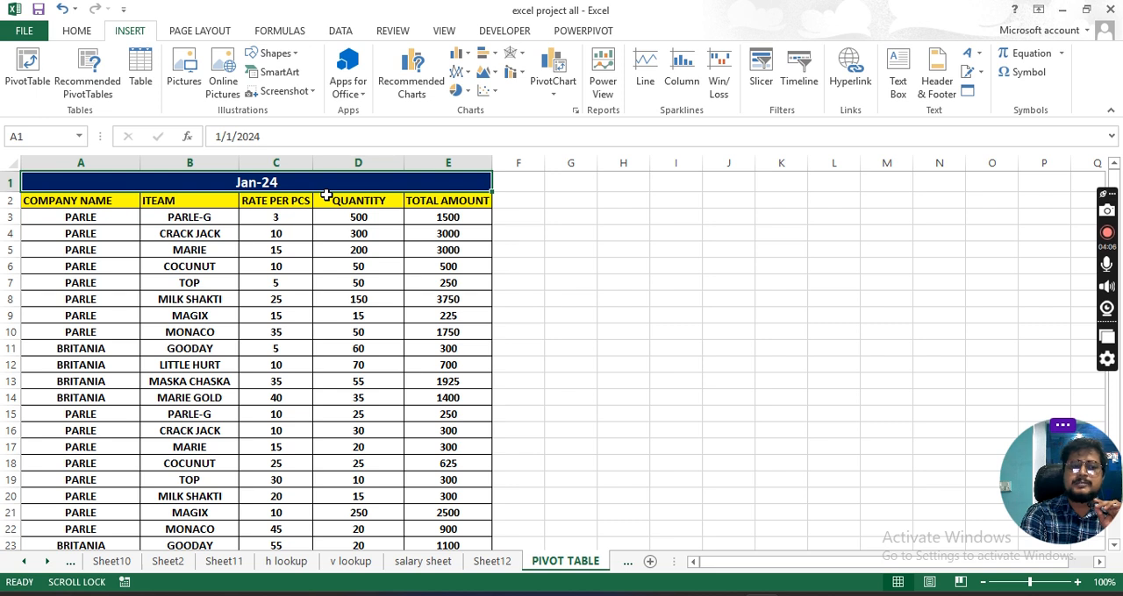
click(97, 201)
click(207, 200)
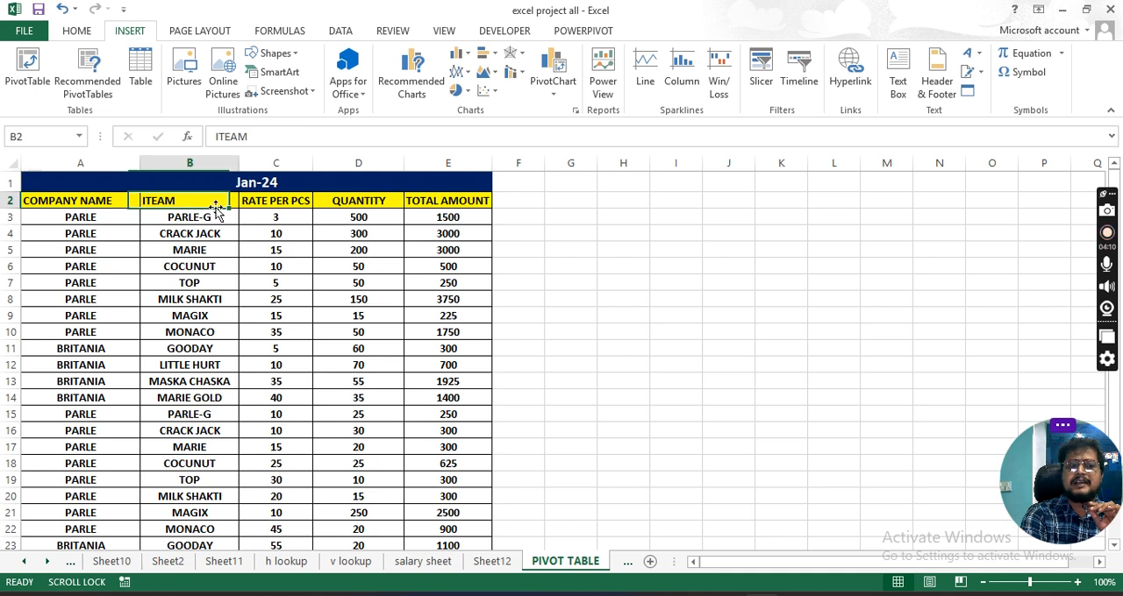
drag(285, 200, 282, 218)
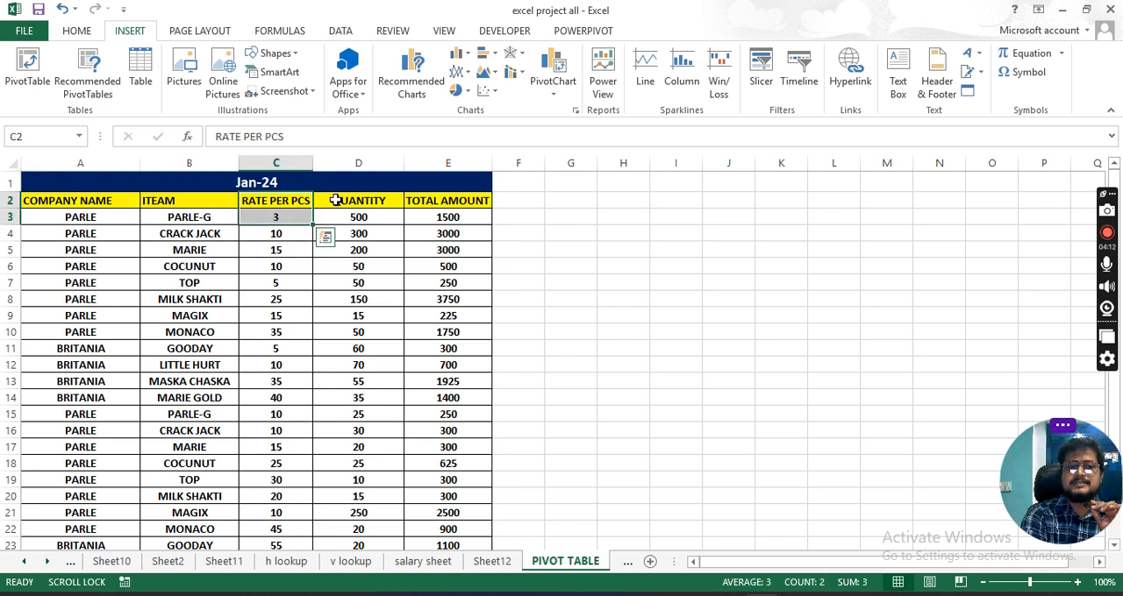
click(349, 200)
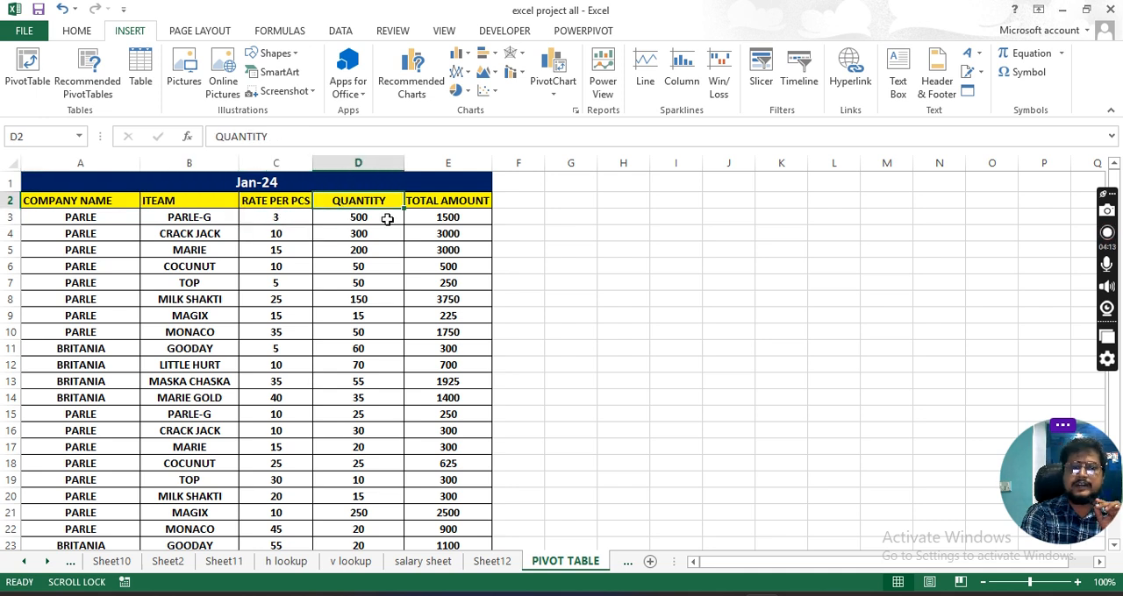
click(452, 199)
double_click(490, 163)
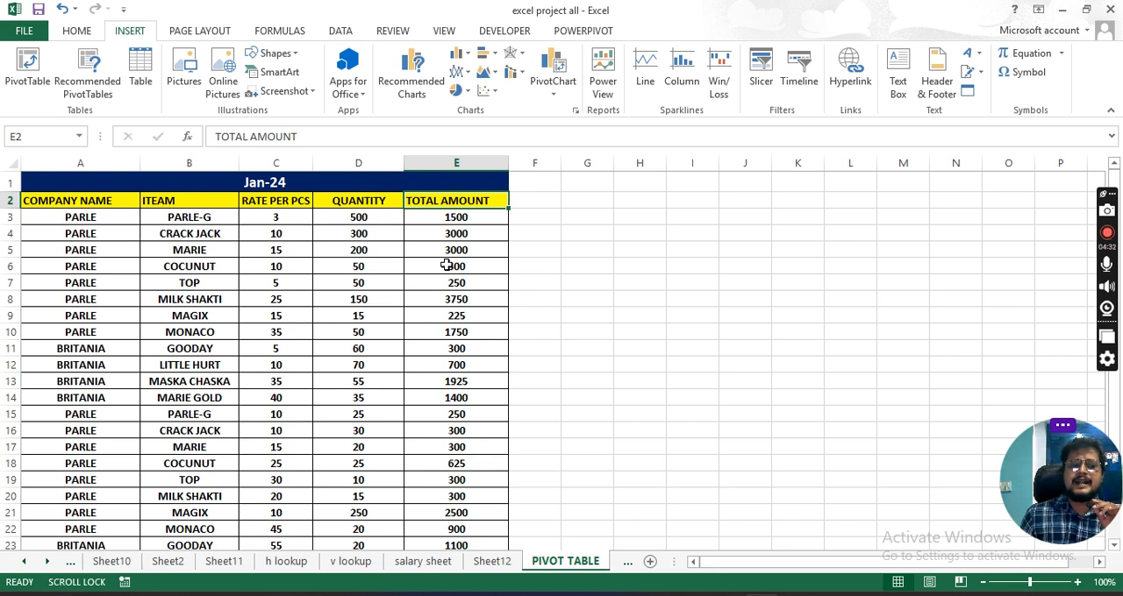
- Review the Jan-24 records, checking the company, item, rate per piece and quantity entries row by row
scroll(132, 365, down, 2)
scroll(137, 398, up, 2)
click(102, 225)
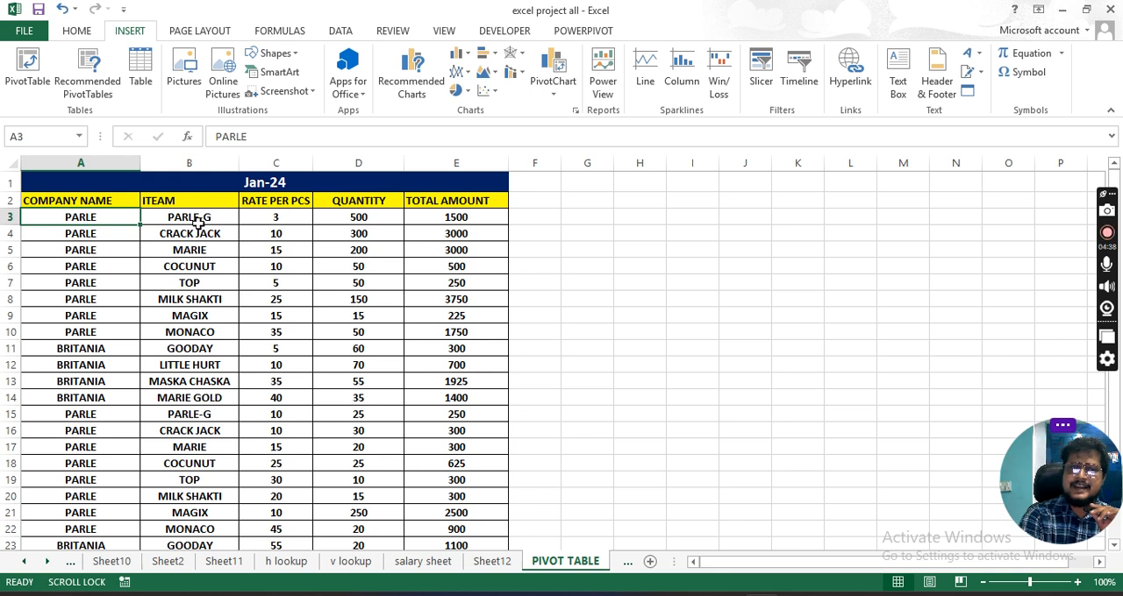
click(198, 219)
click(208, 331)
click(202, 448)
drag(202, 447, 223, 325)
click(92, 217)
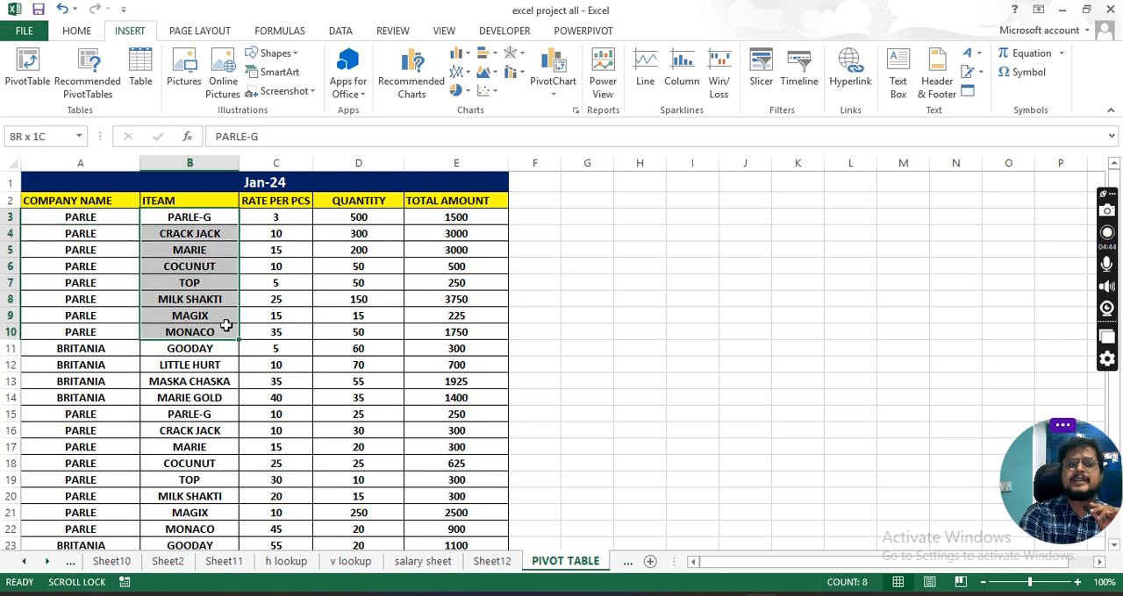
click(288, 219)
click(156, 219)
click(257, 220)
click(281, 265)
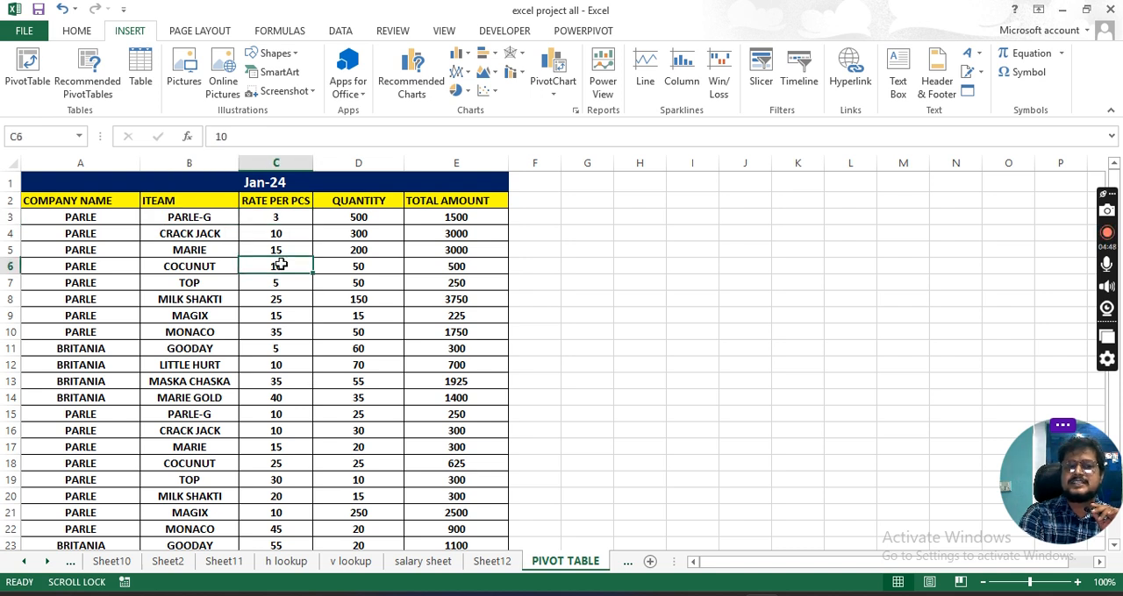
click(291, 221)
drag(363, 206, 366, 215)
click(365, 229)
click(369, 219)
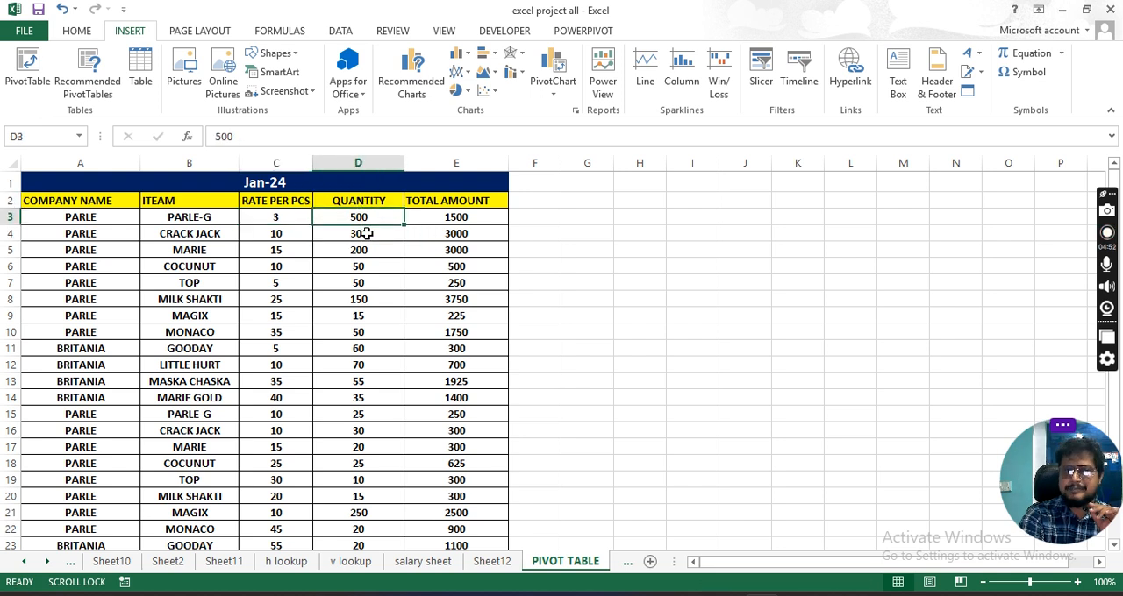
click(86, 174)
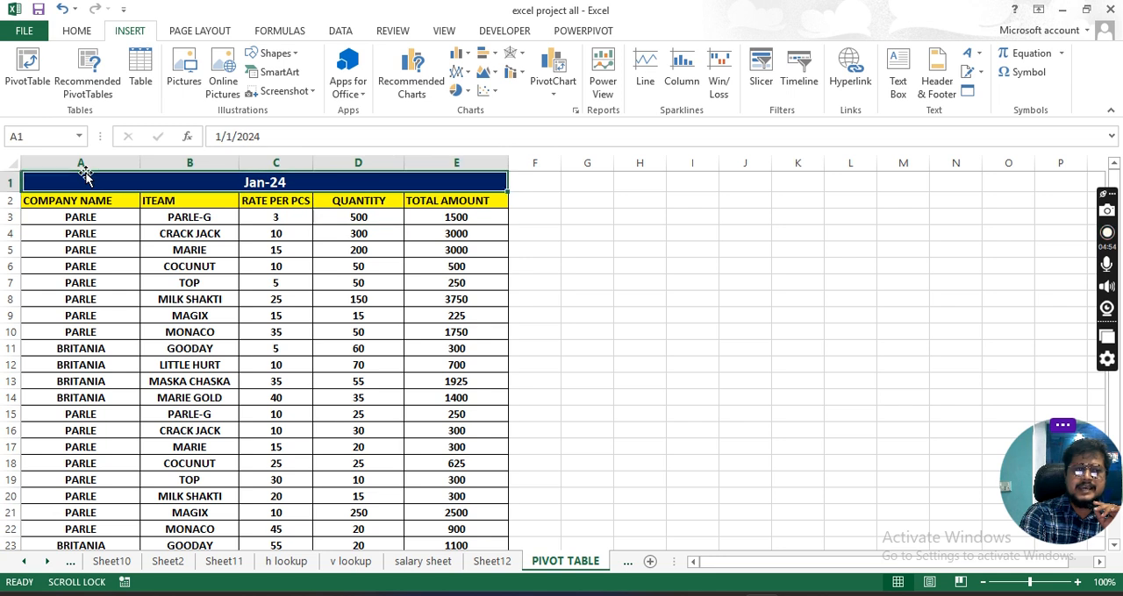
click(83, 164)
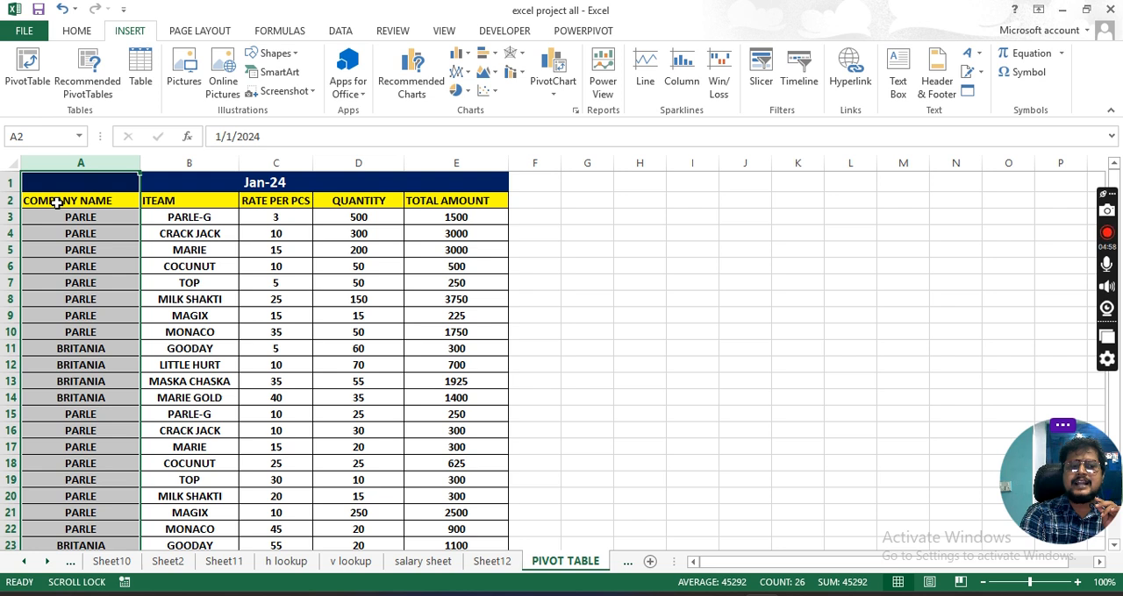
drag(78, 183, 471, 513)
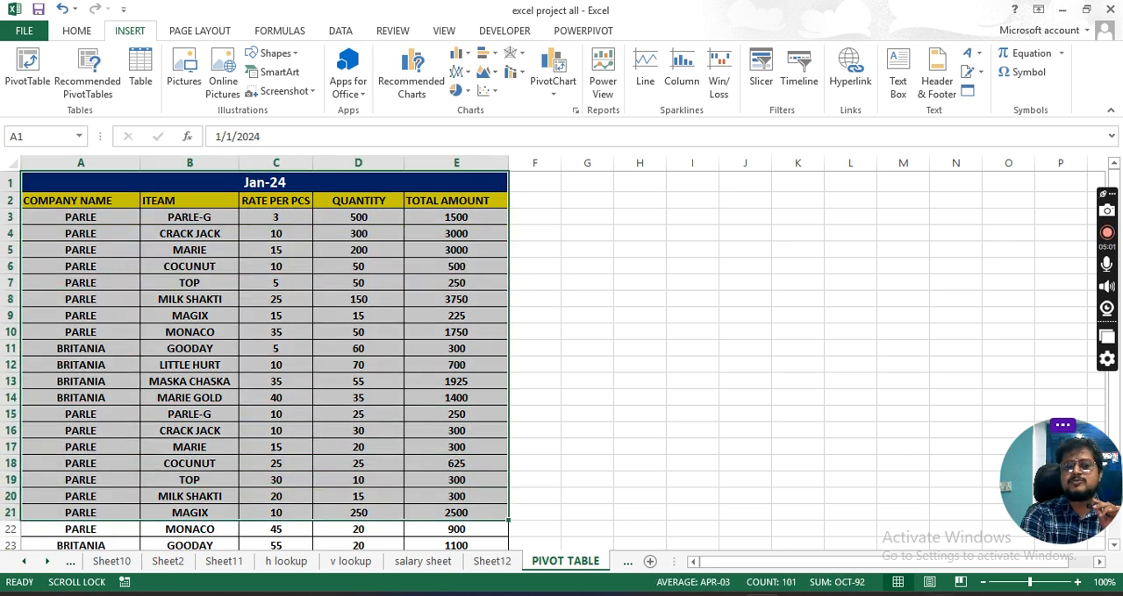
- Create a PivotTable on a new worksheet from the range 'PIVOT TABLE'!$A$2:$E$26
click(1077, 582)
click(1077, 582)
click(193, 226)
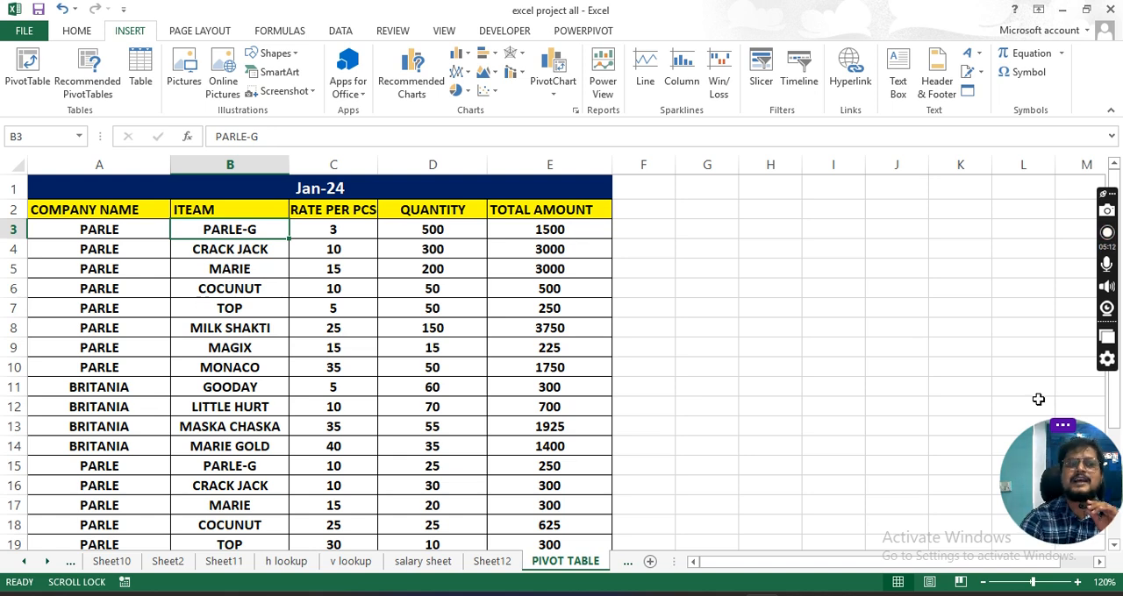
click(1078, 583)
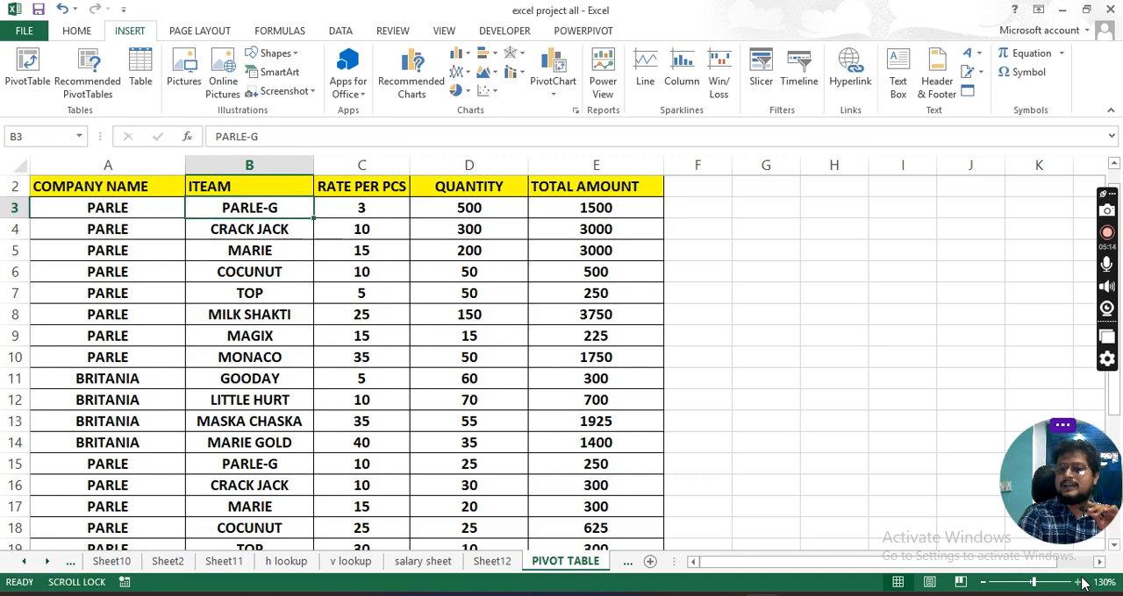
scroll(532, 364, up, 1)
click(508, 301)
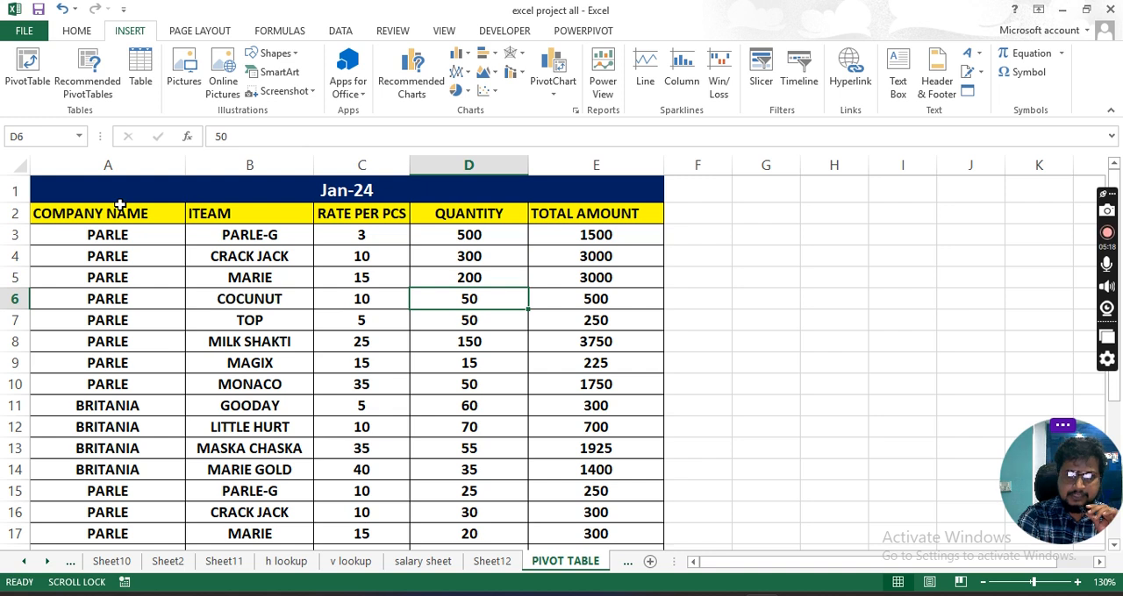
drag(87, 186, 465, 410)
click(465, 342)
click(26, 76)
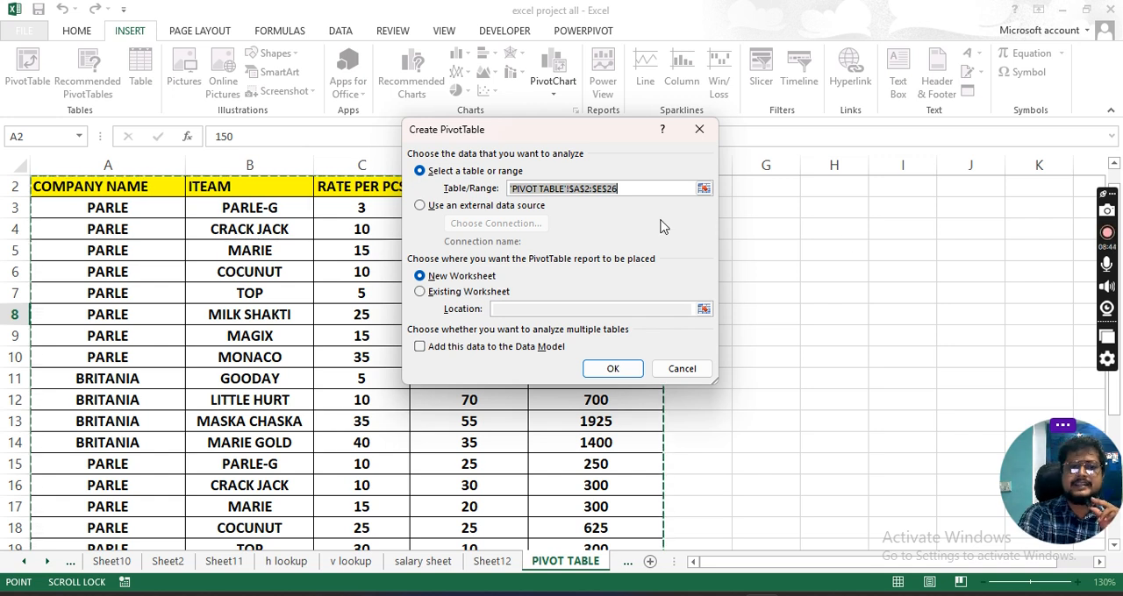
click(613, 370)
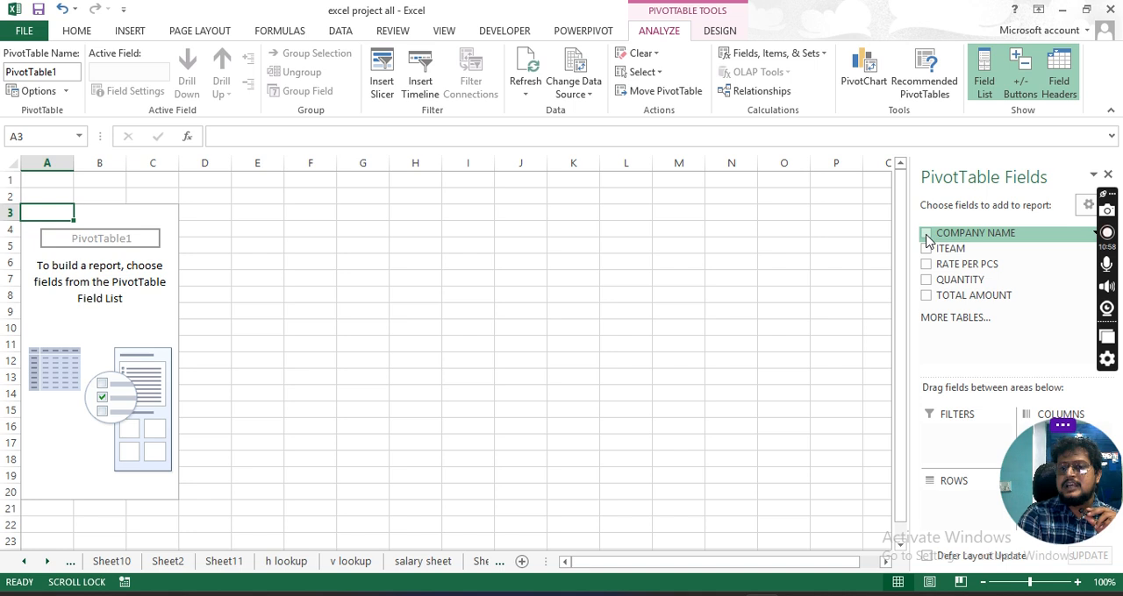
- Add the COMPANY NAME field to the PivotTable's rows and filter it to show only PARLE
click(925, 235)
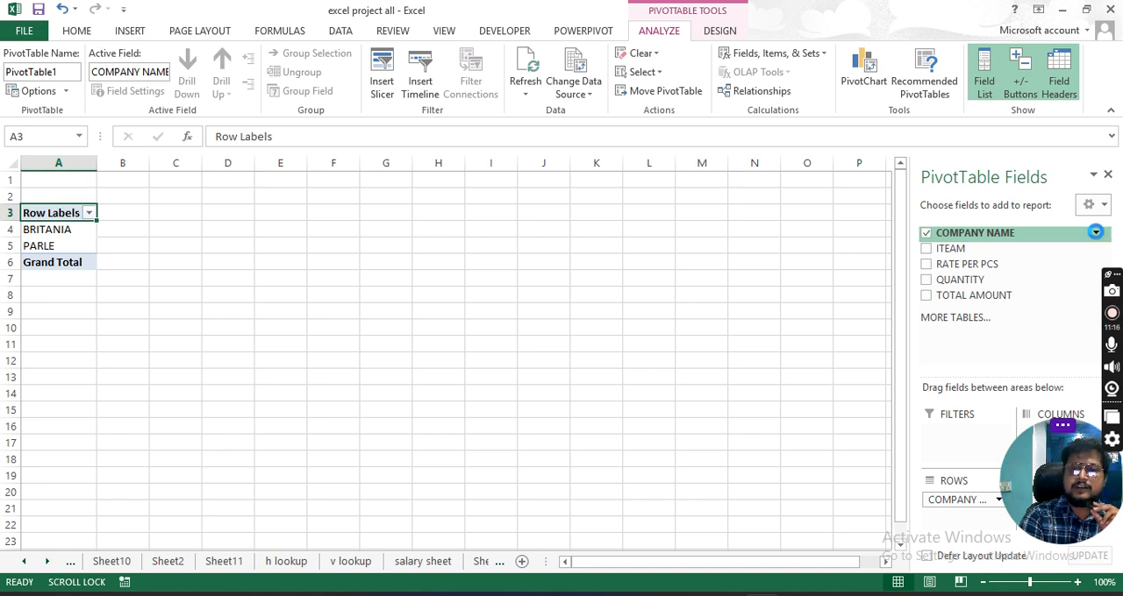
click(1095, 237)
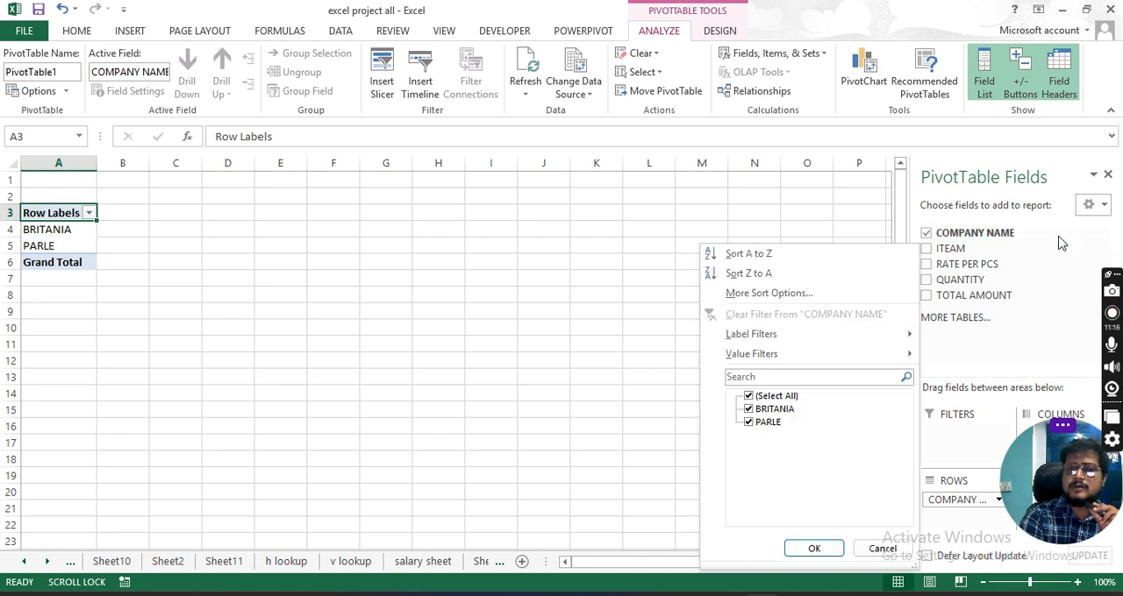
click(748, 397)
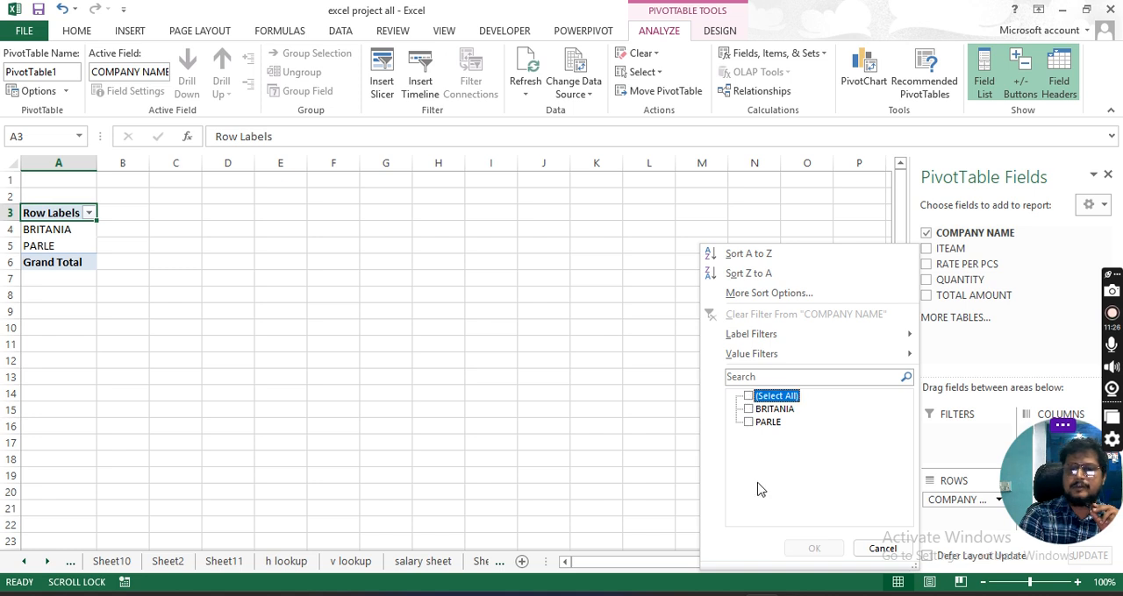
click(749, 421)
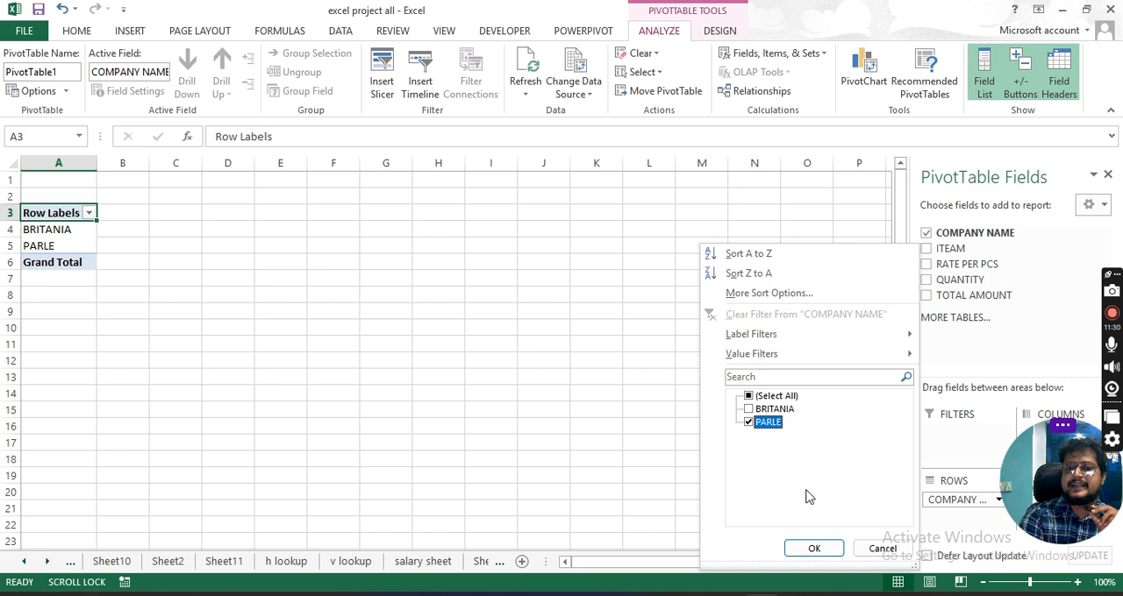
click(814, 548)
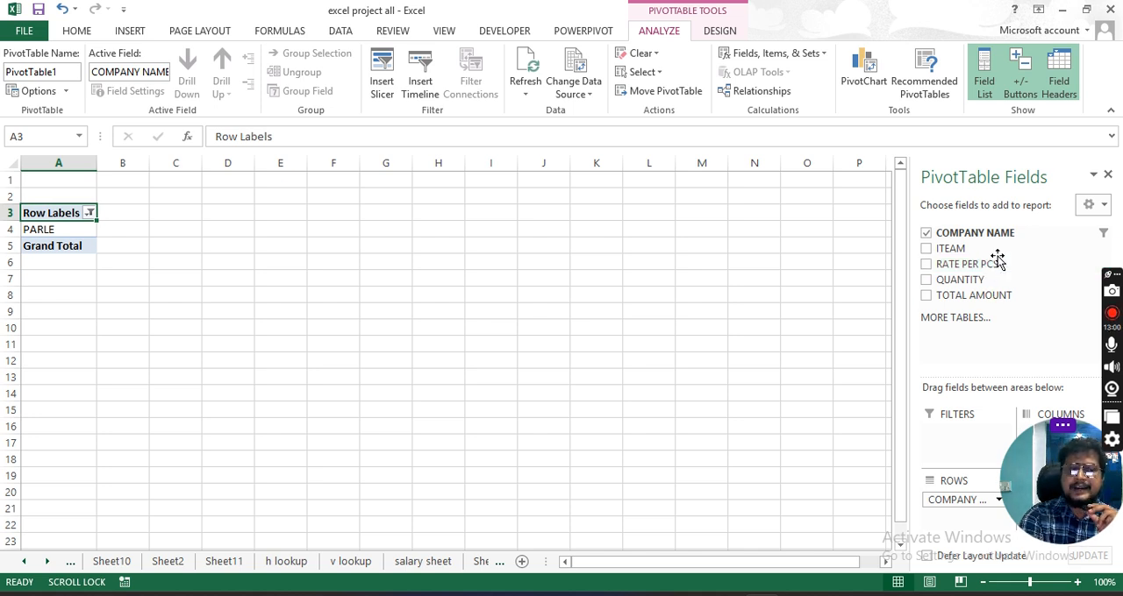
- Add the TOTAL AMOUNT and QUANTITY fields to the PivotTable as summed values for the filtered company
click(926, 296)
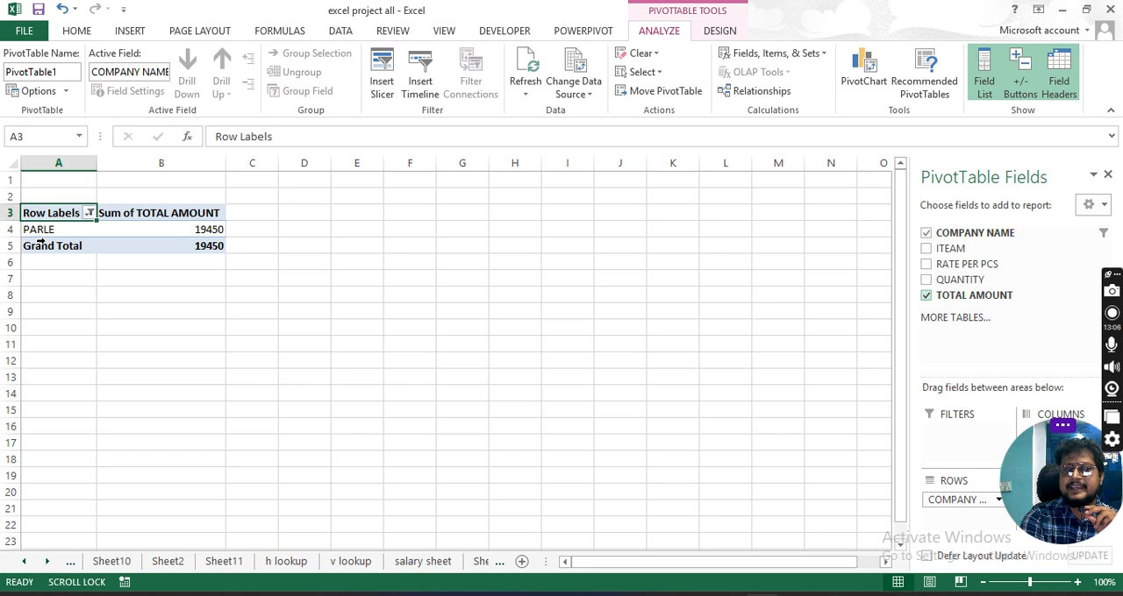
mouse_move(209, 233)
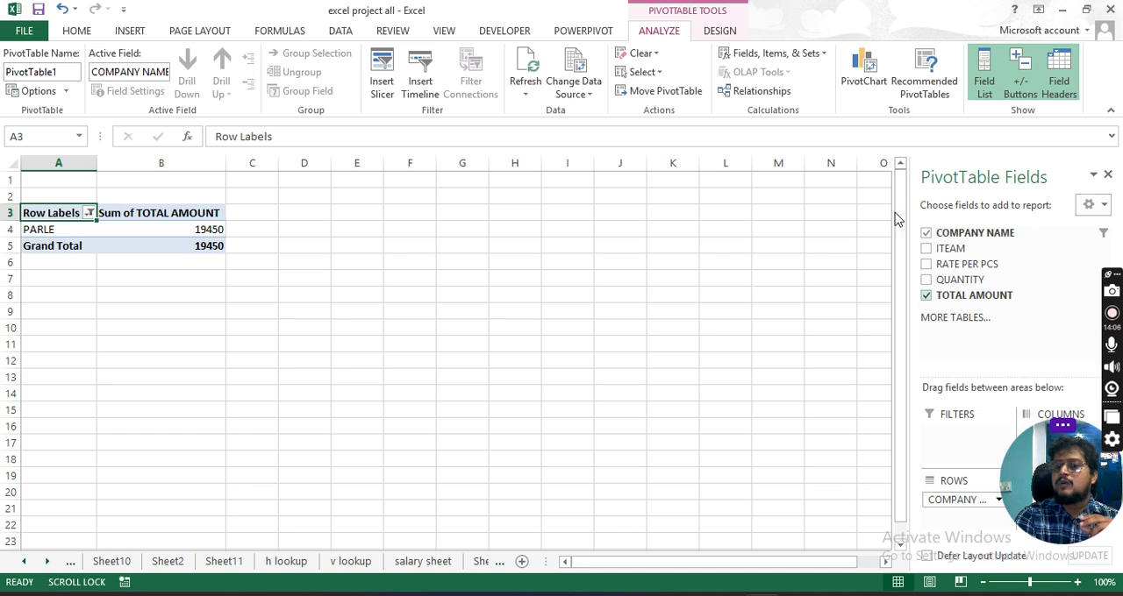
click(927, 281)
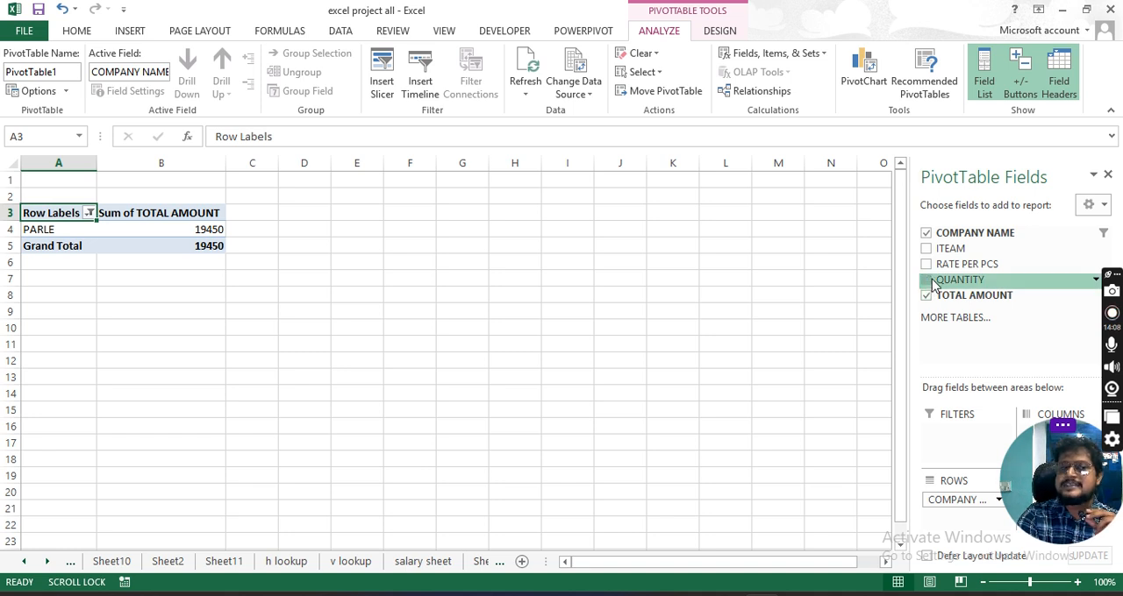
click(311, 234)
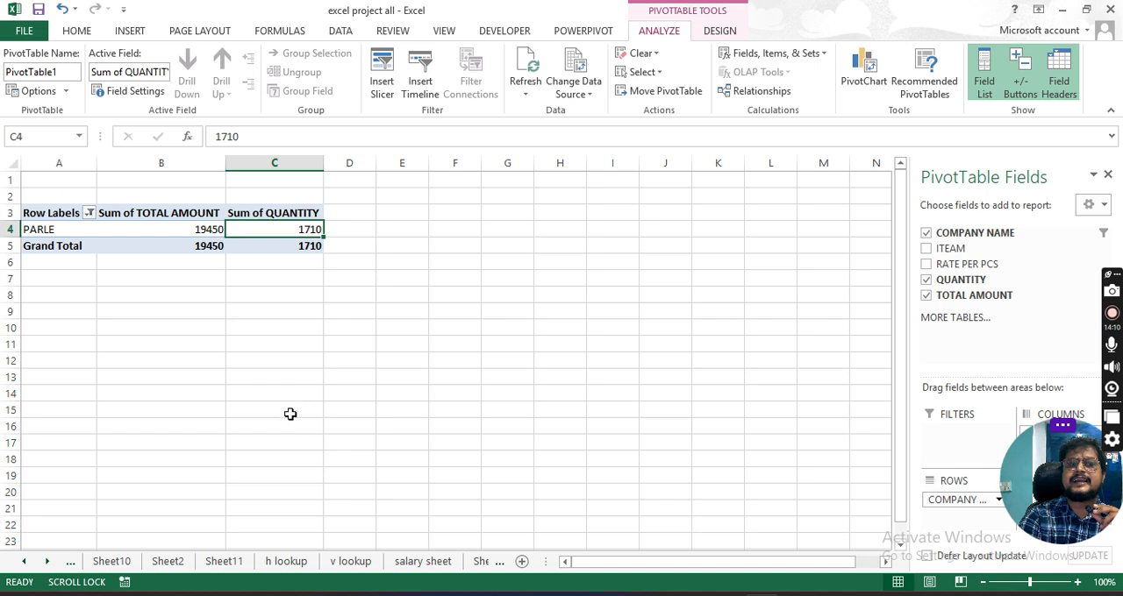
mouse_move(310, 248)
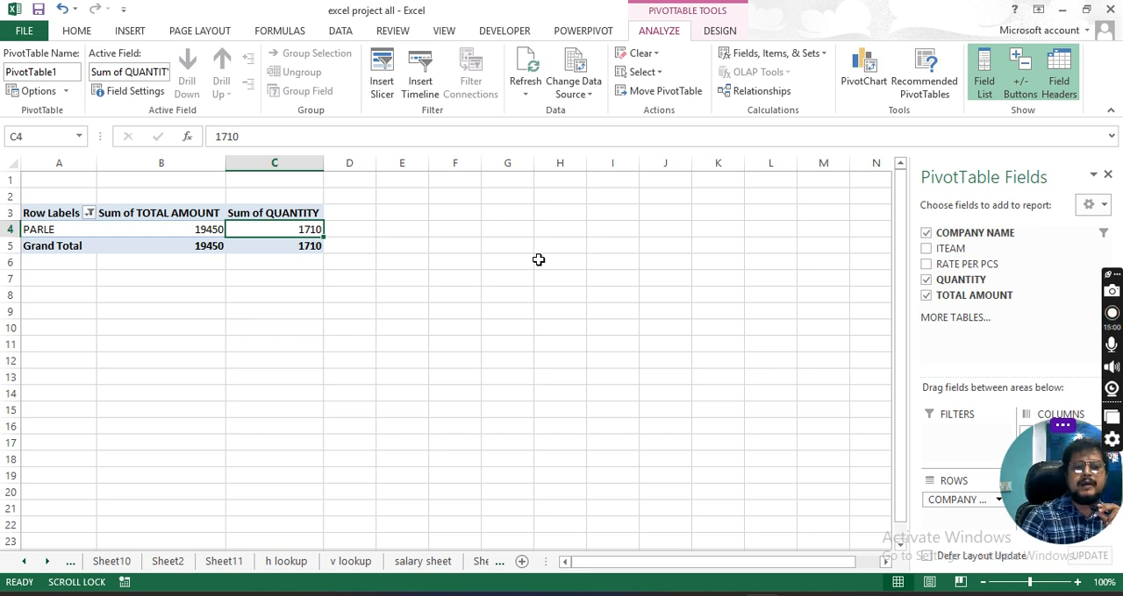
- Close the PivotTable field list and open the sheet commands for Sheet16
click(1108, 175)
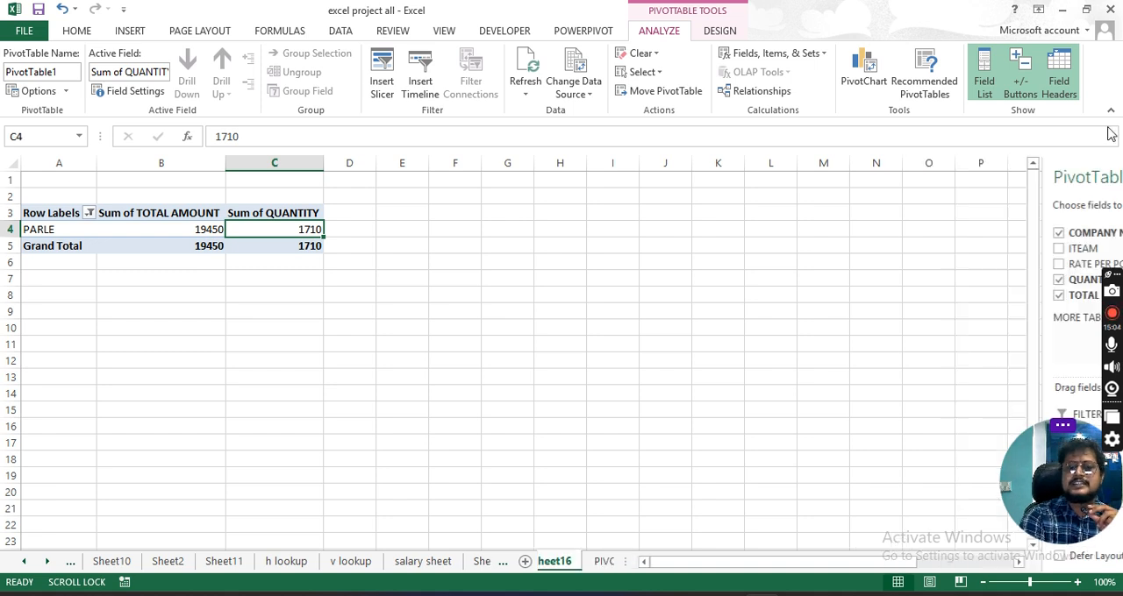
right_click(558, 566)
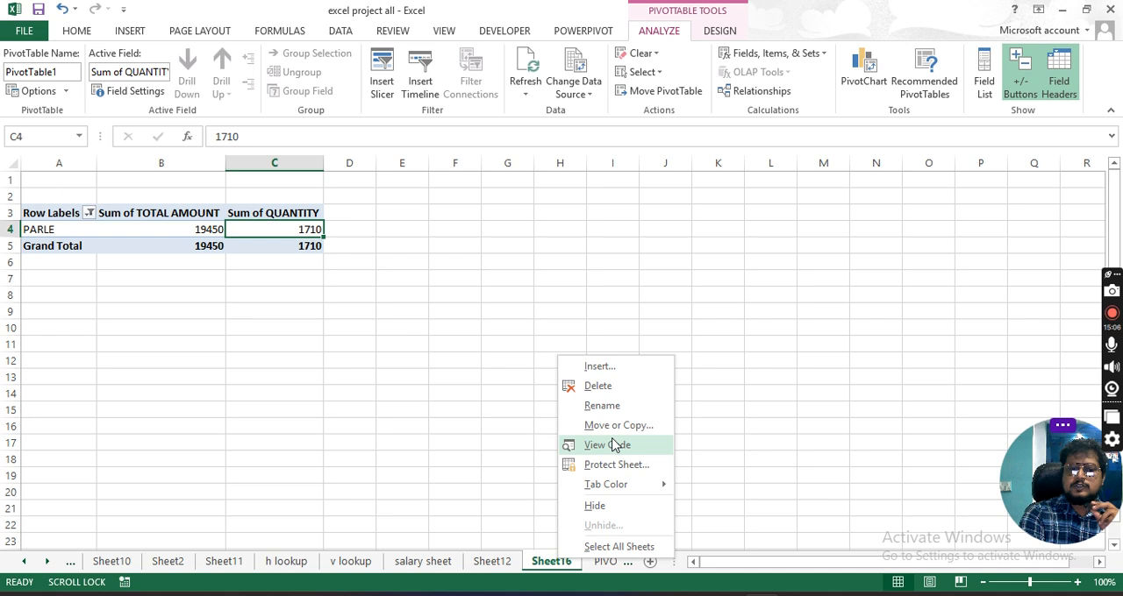